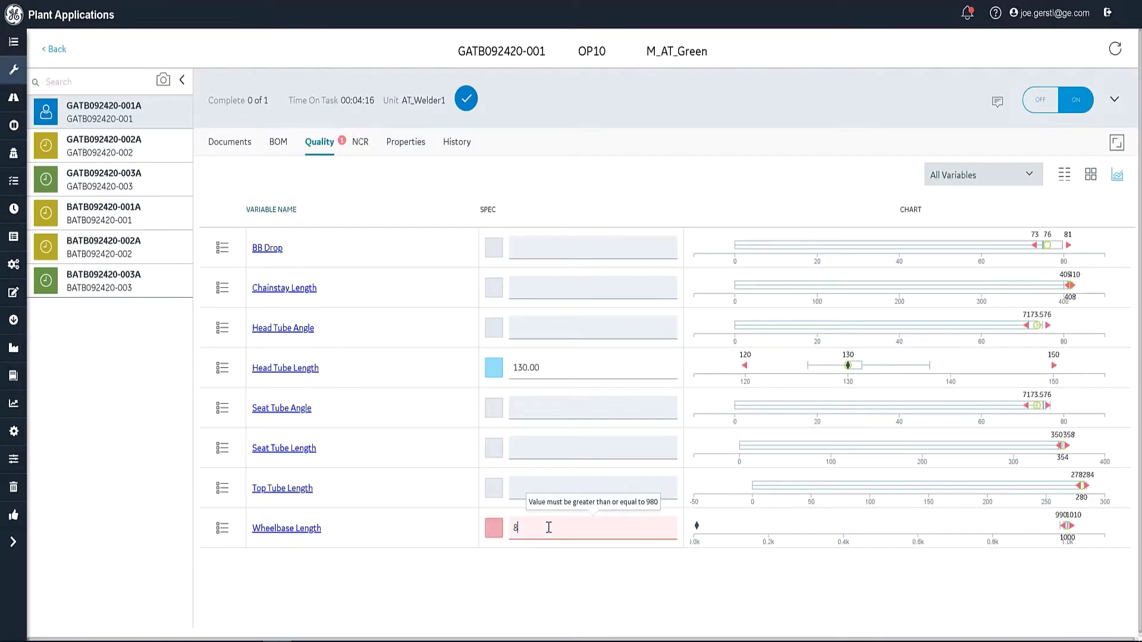
Step: Enter an out-of-spec Wheelbase Length of 890 and bring up the unit's empty NCR list
text(90)
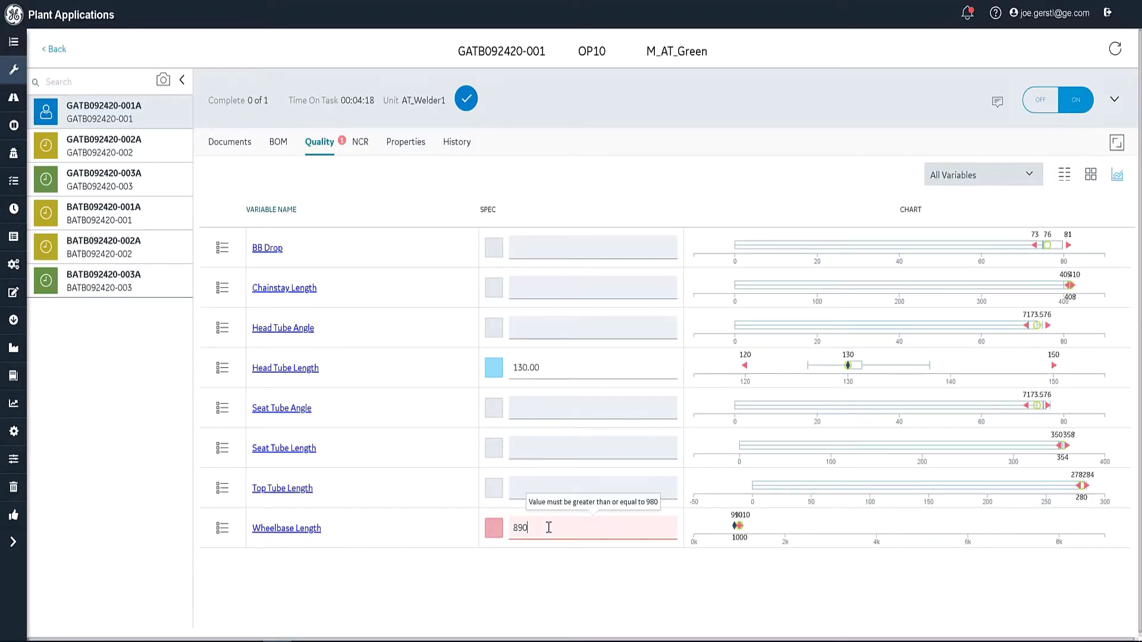
click(570, 482)
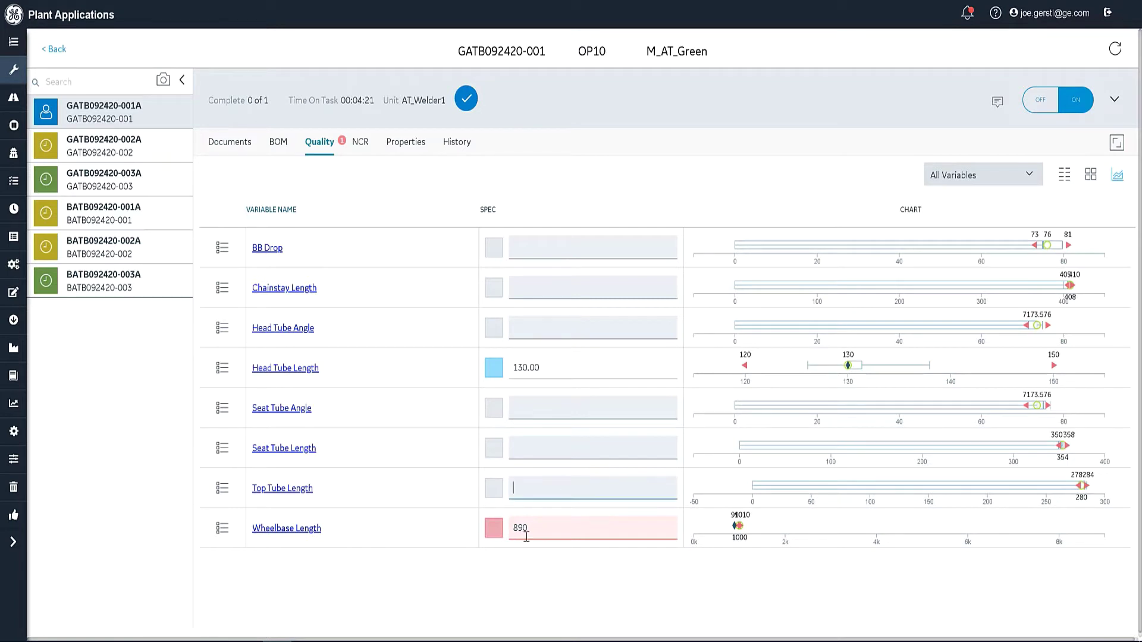
click(361, 143)
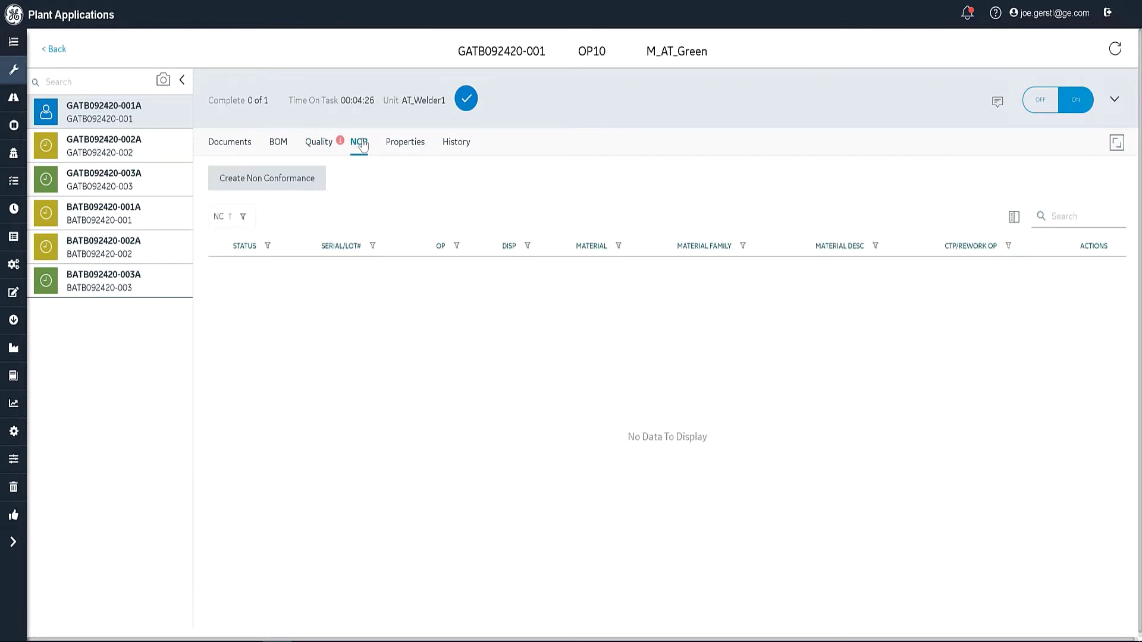
Step: Start a new non-conformance summarised 'Found a dent' with defect type Welding Shop Defect
click(271, 183)
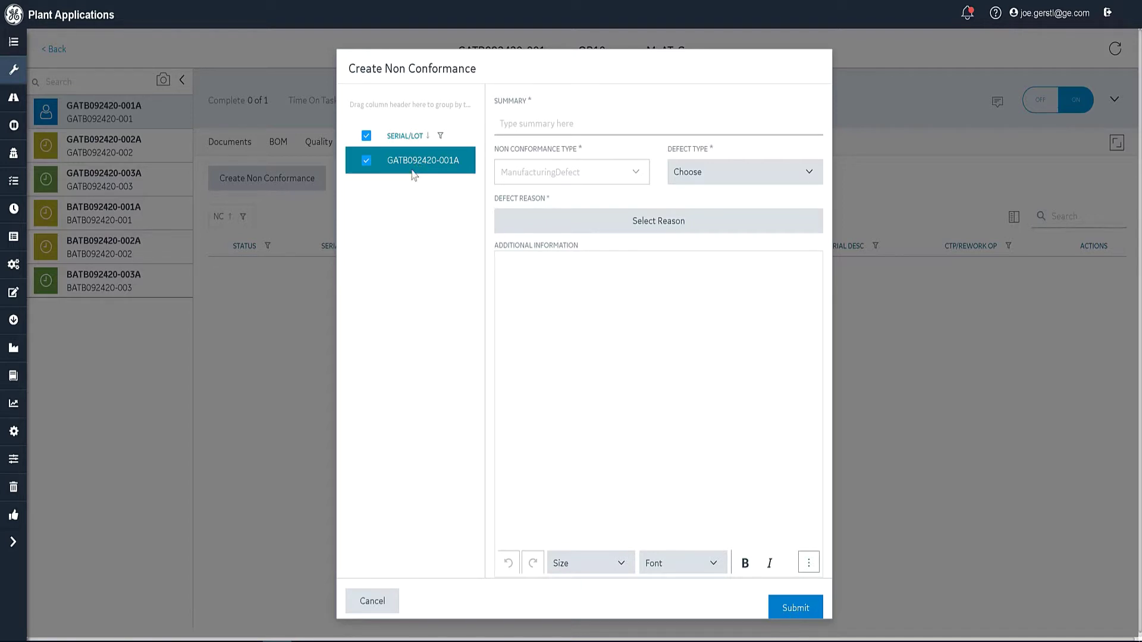
click(558, 125)
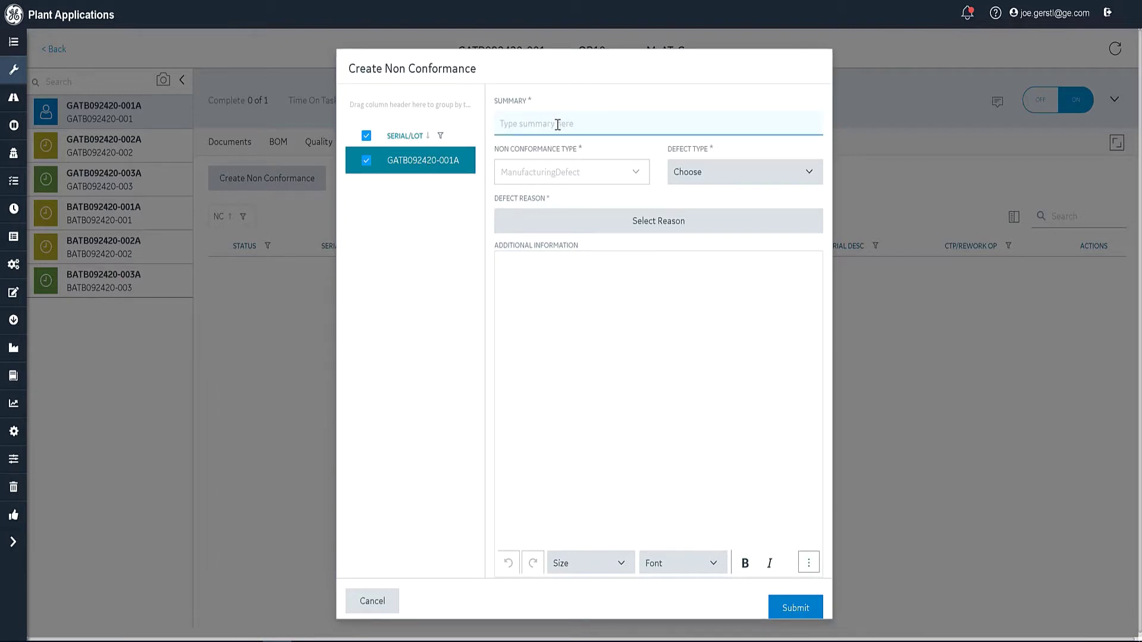
text(Found a dent)
key(Tab)
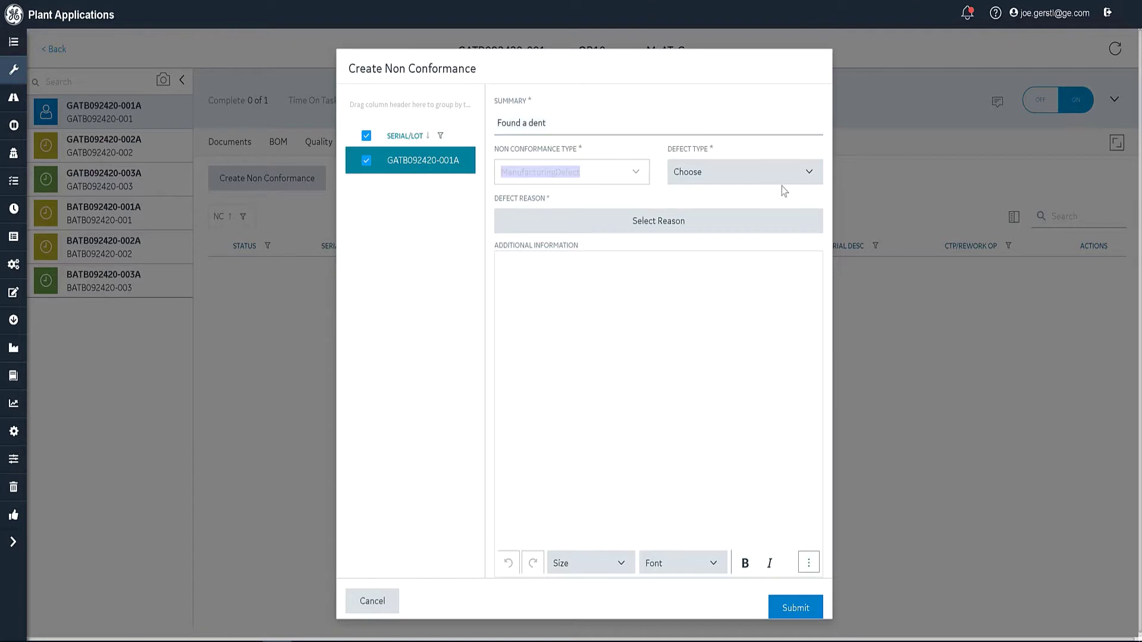
click(811, 178)
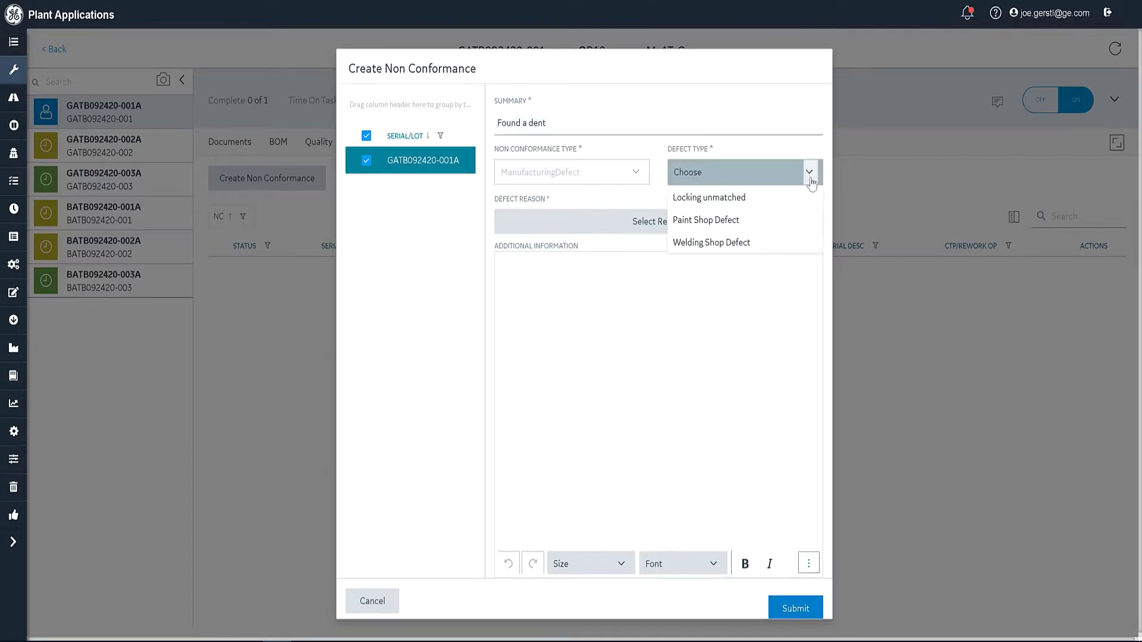
click(715, 248)
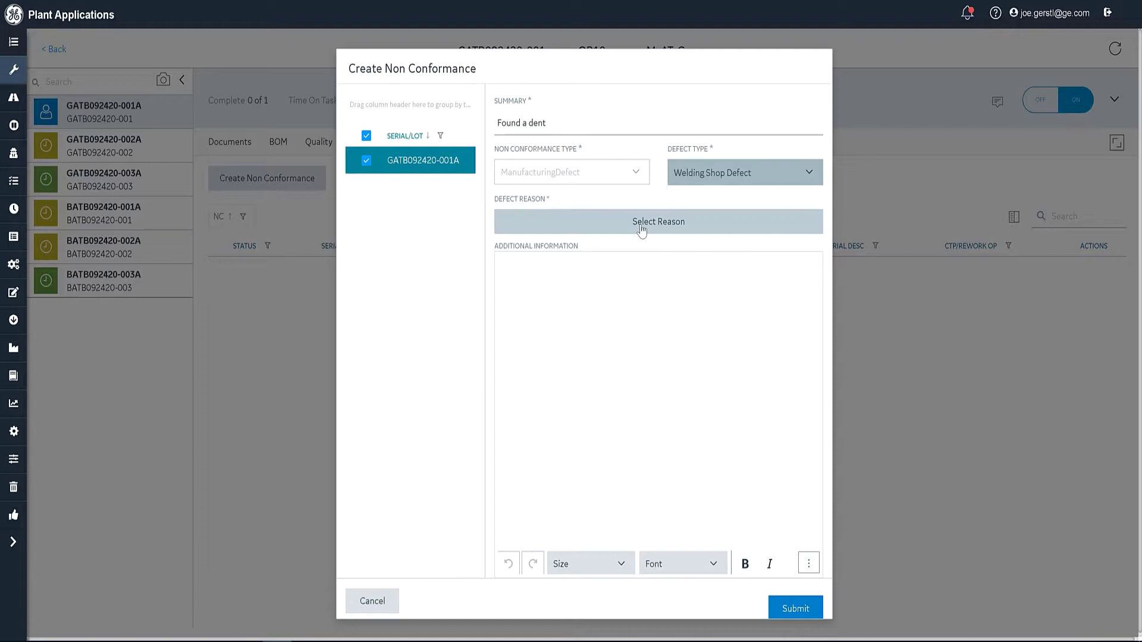
Step: Set the defect reason to Process > Failed field instrument test > Process as alternate product
click(641, 229)
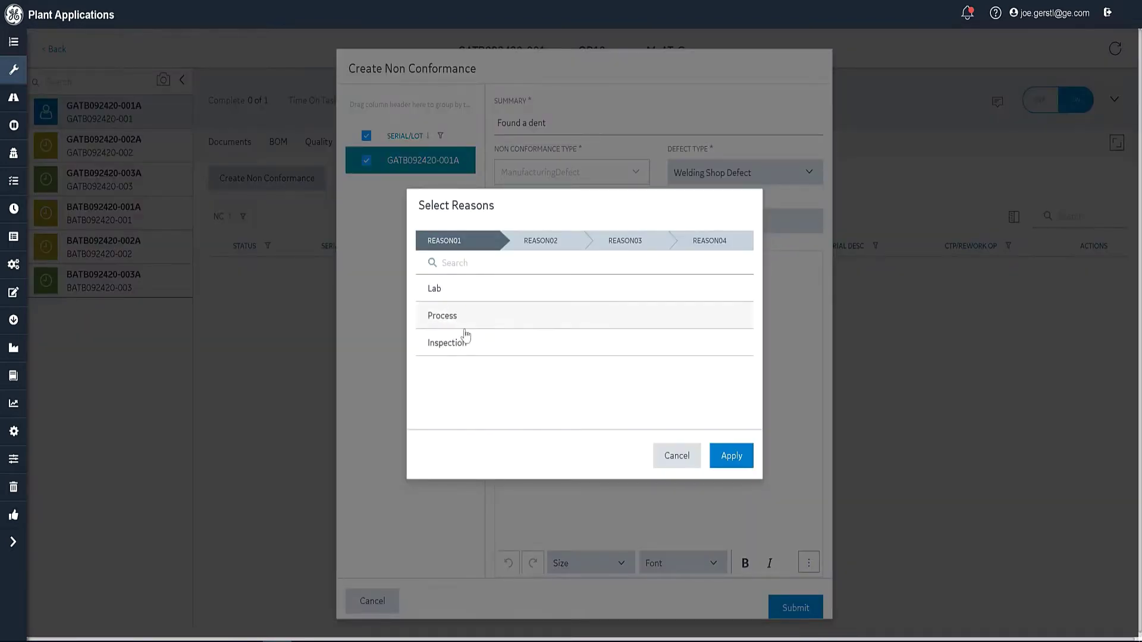
click(470, 326)
click(490, 319)
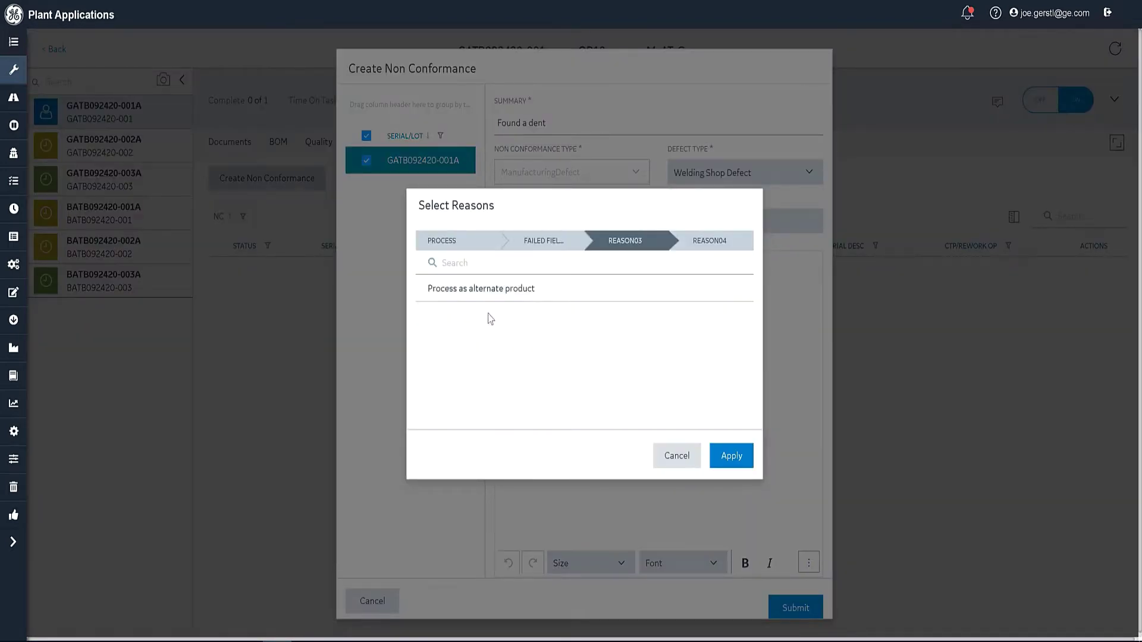
click(540, 290)
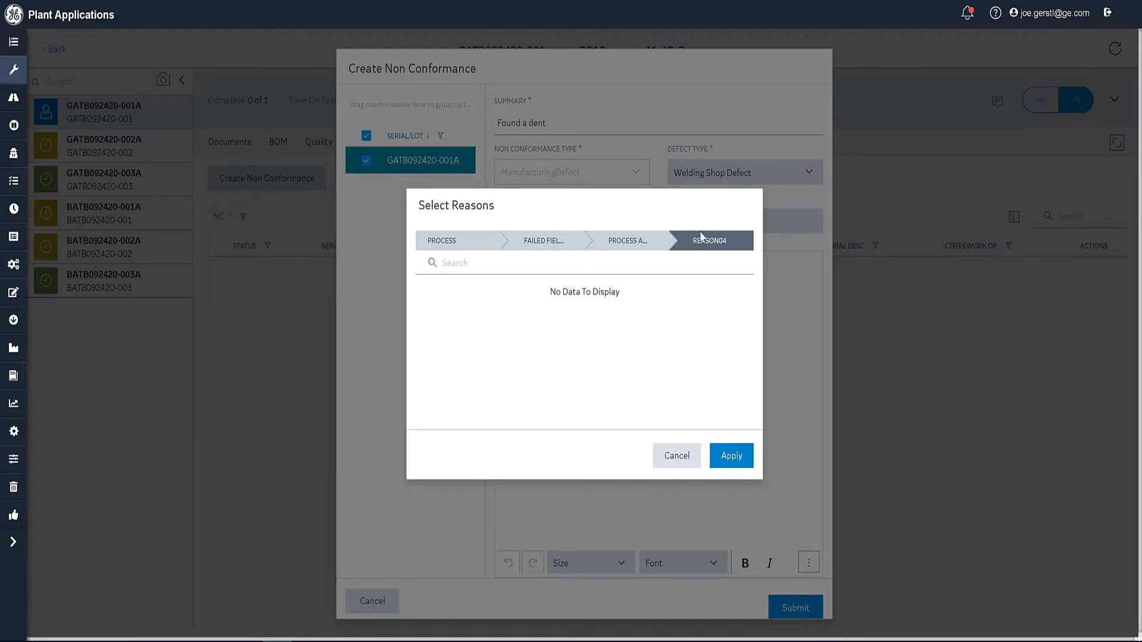
click(731, 456)
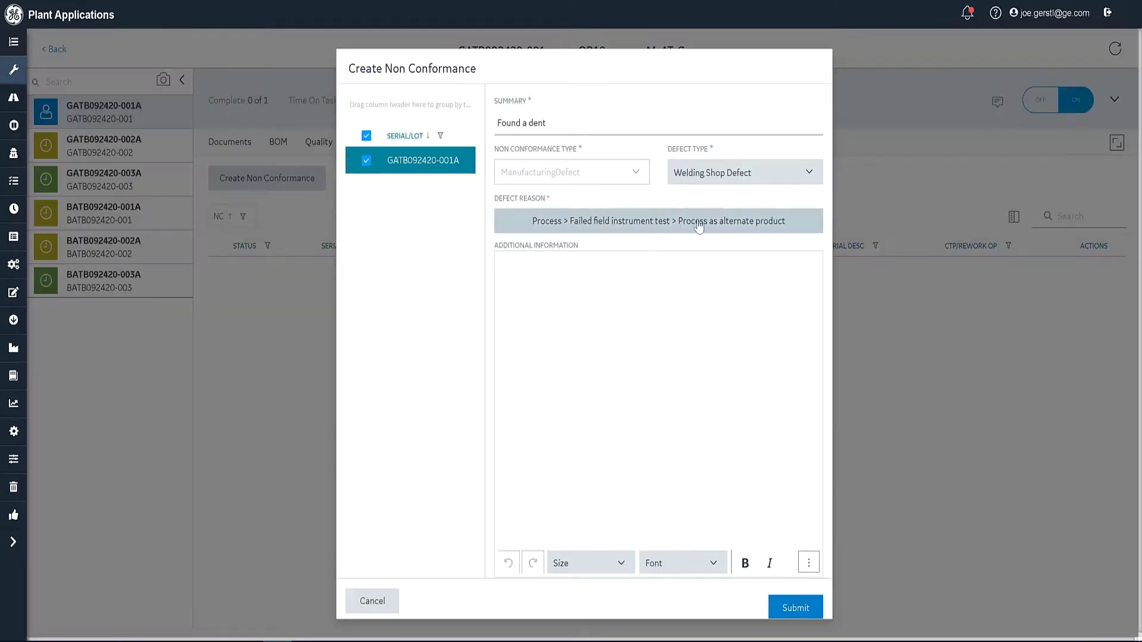
Step: Paste the dent description into Additional Information, make part of it bold 24pt, and submit
click(529, 276)
text(I found a dent on the left side near the bottom)
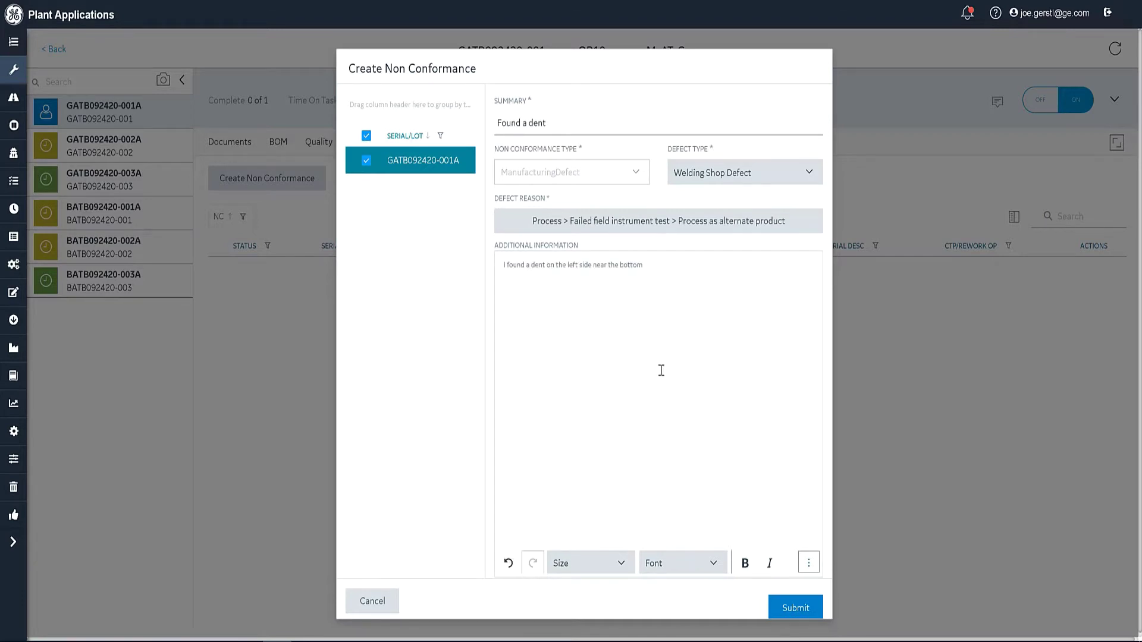
drag(581, 265, 634, 264)
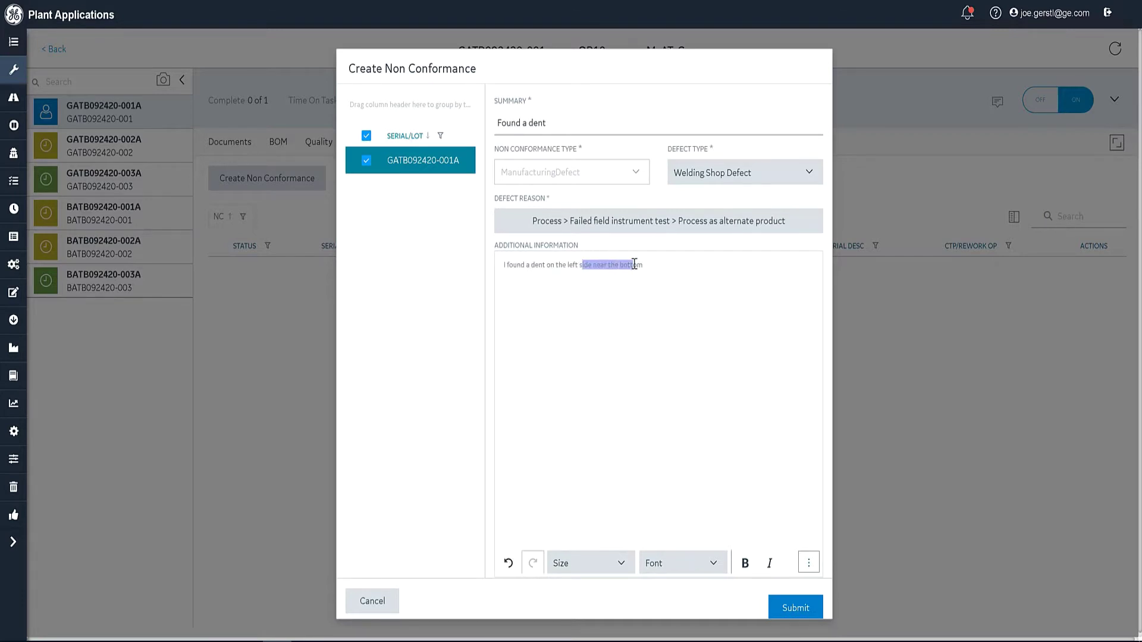
click(745, 564)
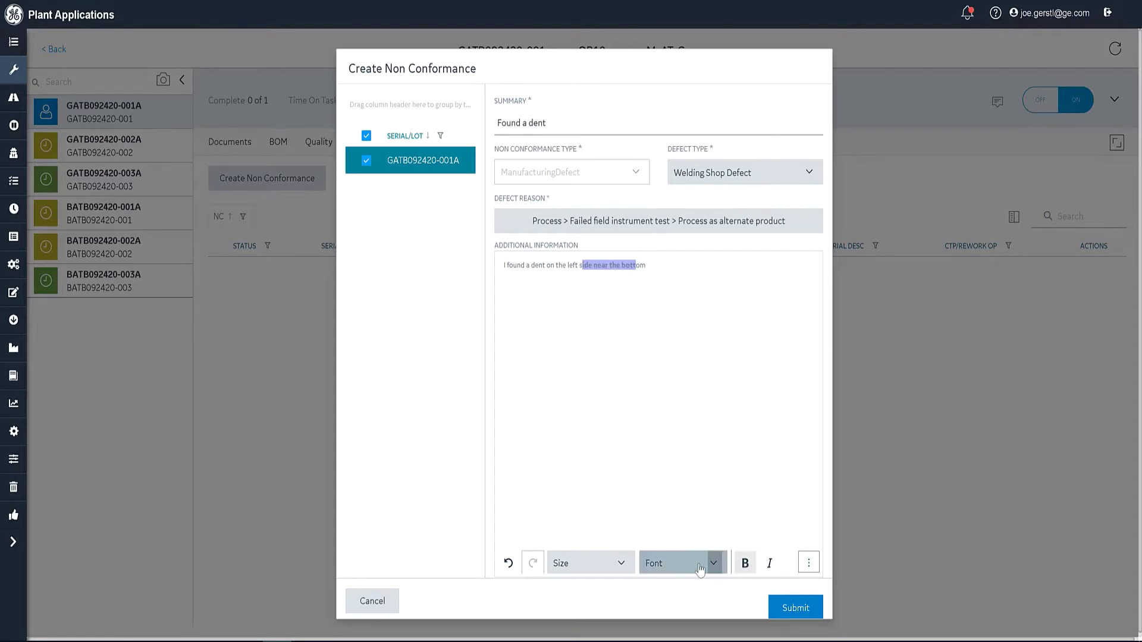
click(620, 563)
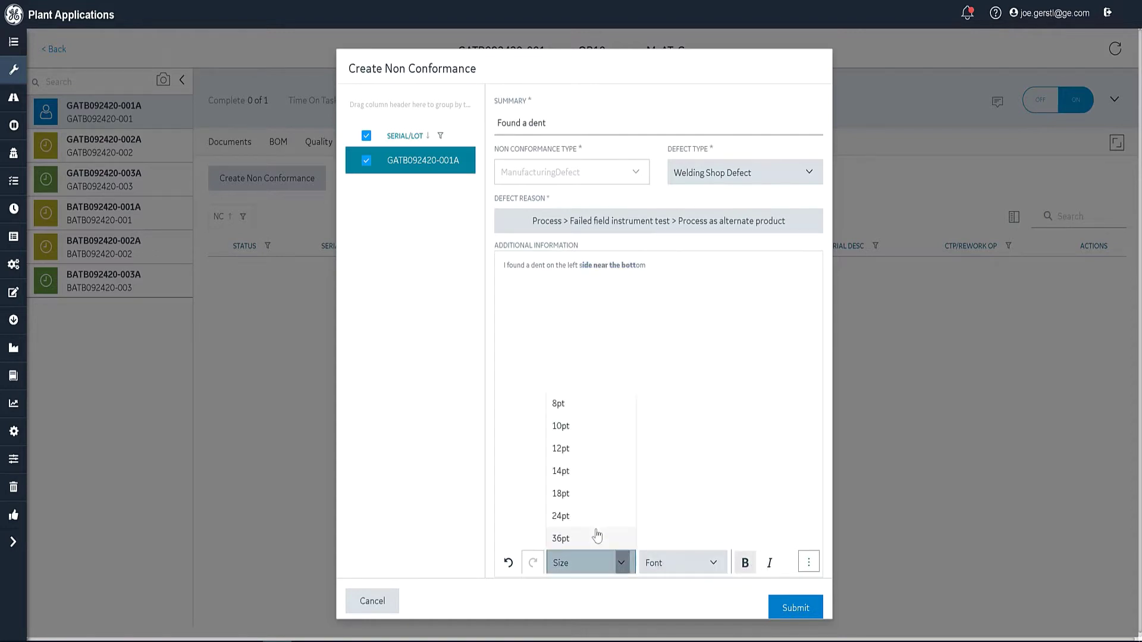
click(582, 515)
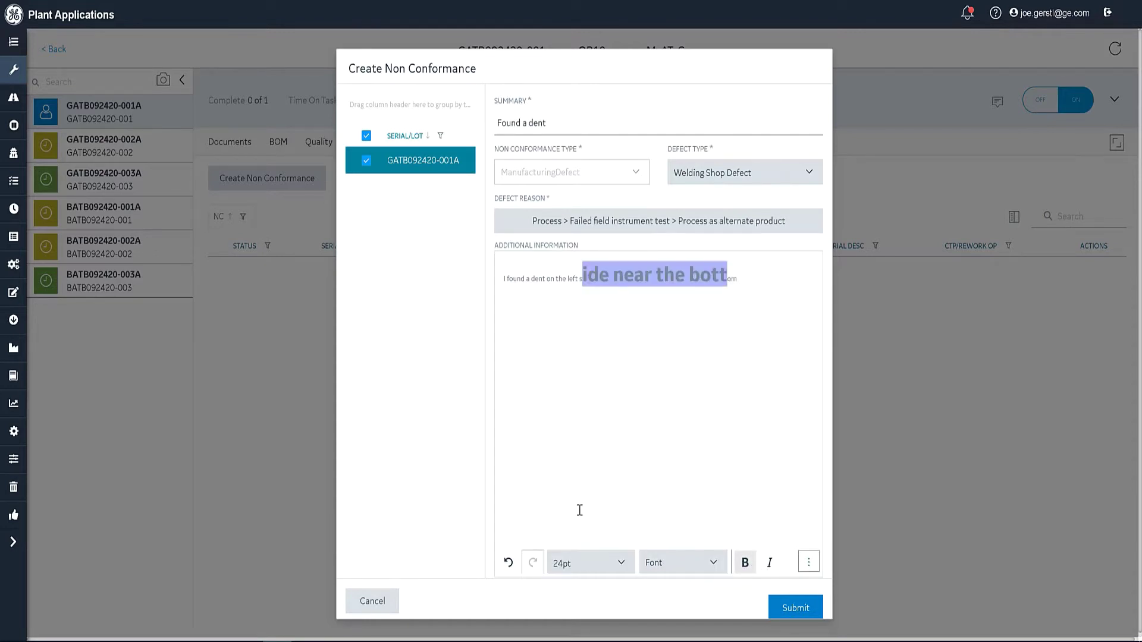
click(796, 609)
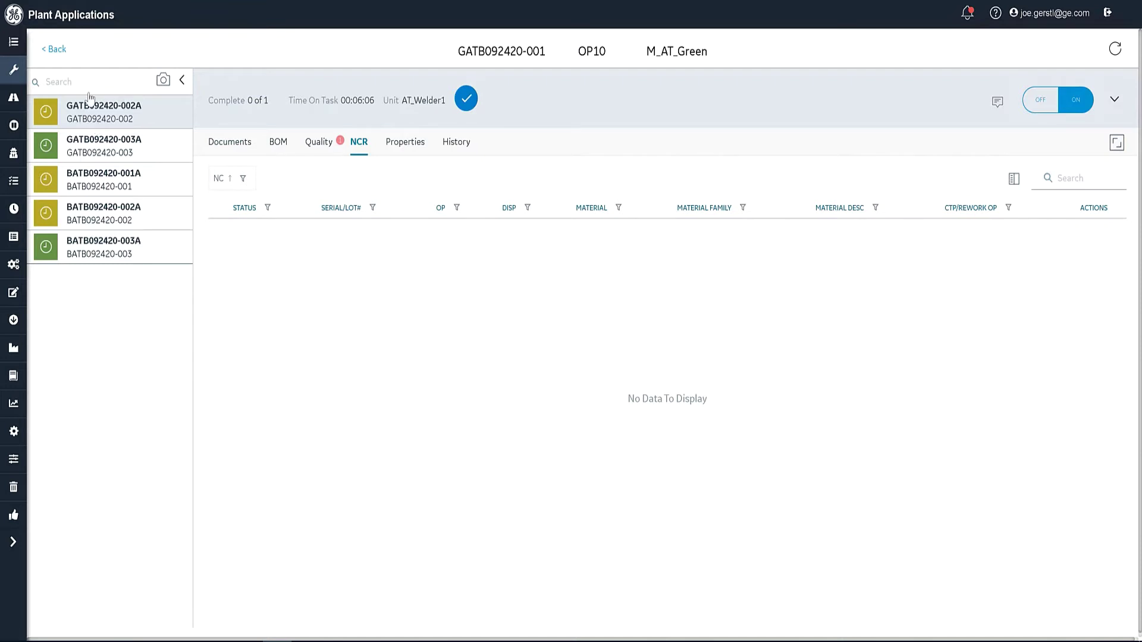
Step: Return to the AT_Welder1 queue, confirm GATB092420-001A is On Hold, then list Open orders
click(54, 50)
click(138, 53)
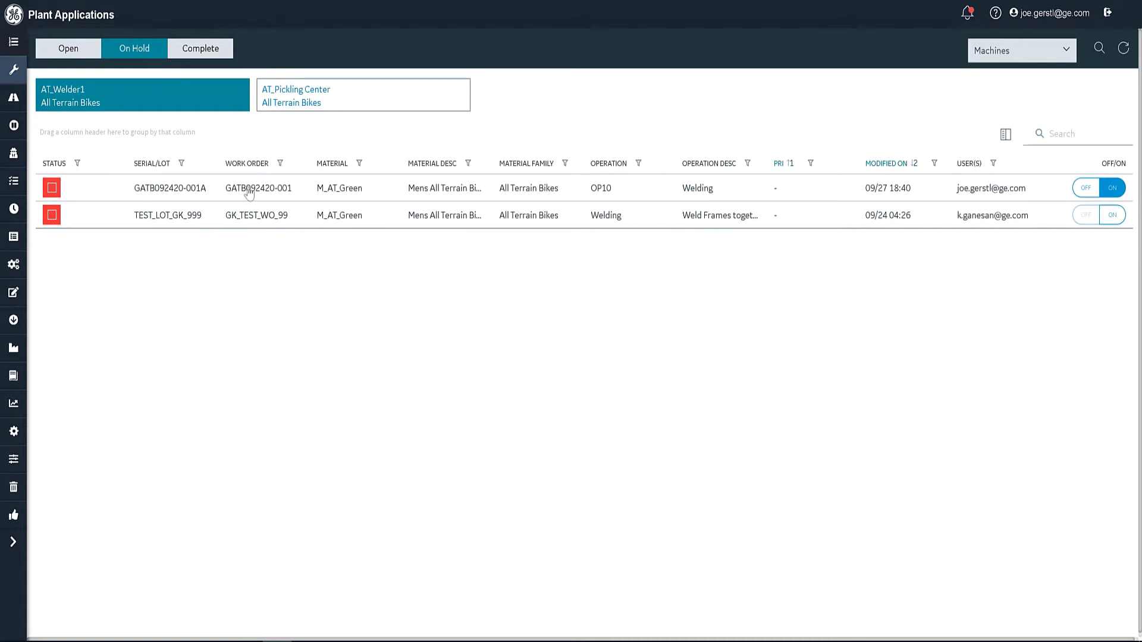
click(94, 90)
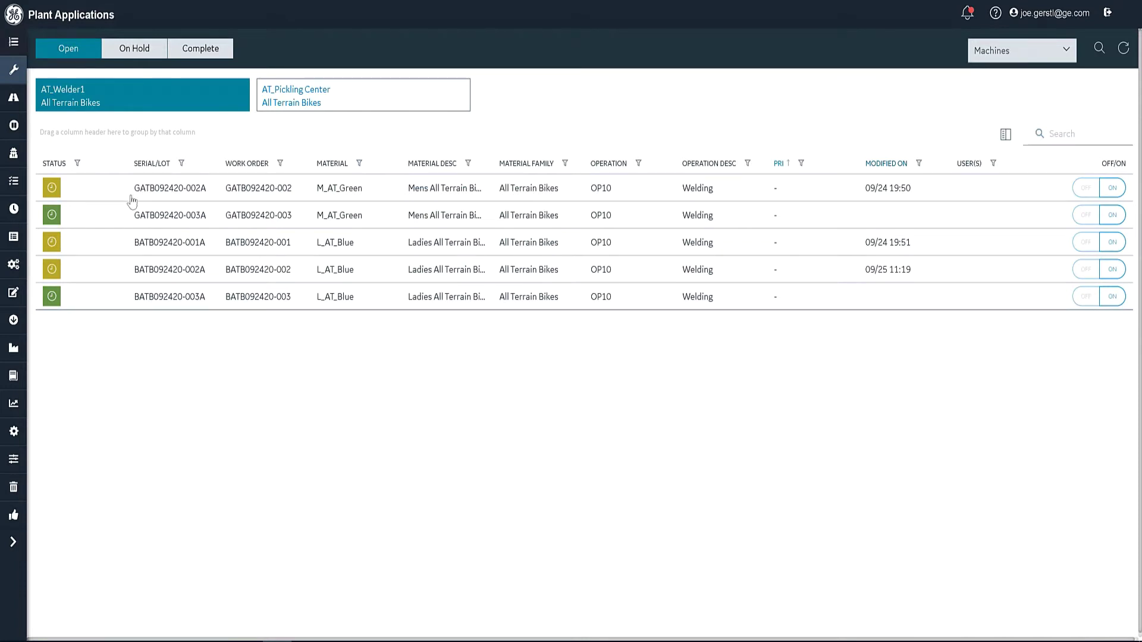
Step: Go to the non-conformance area and list every open non-conformance
click(14, 543)
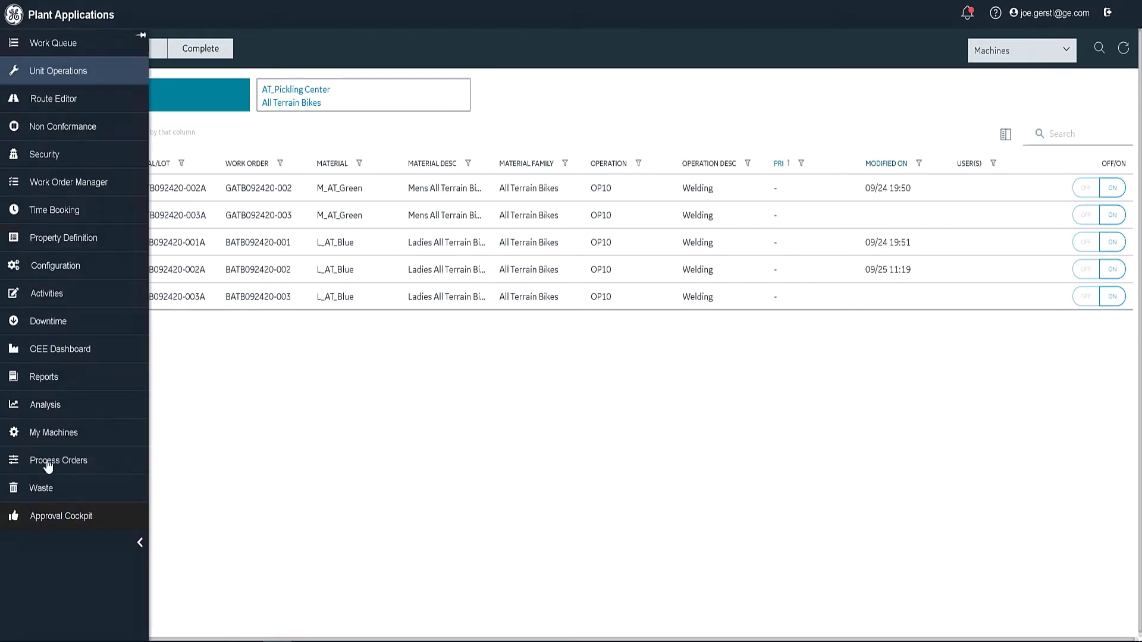
click(52, 129)
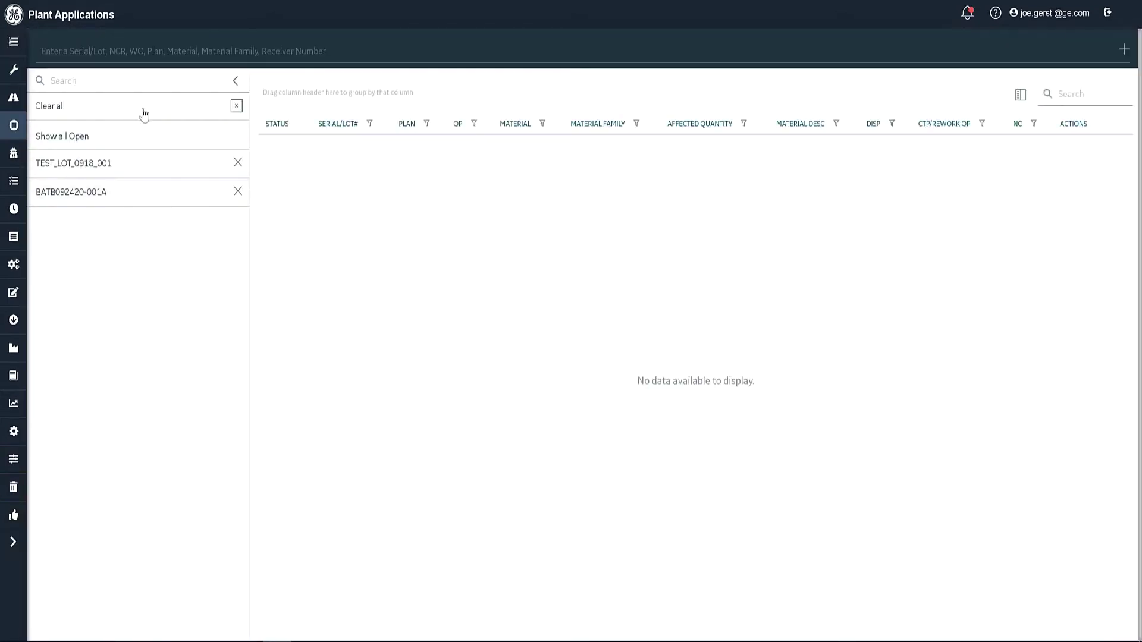
click(87, 142)
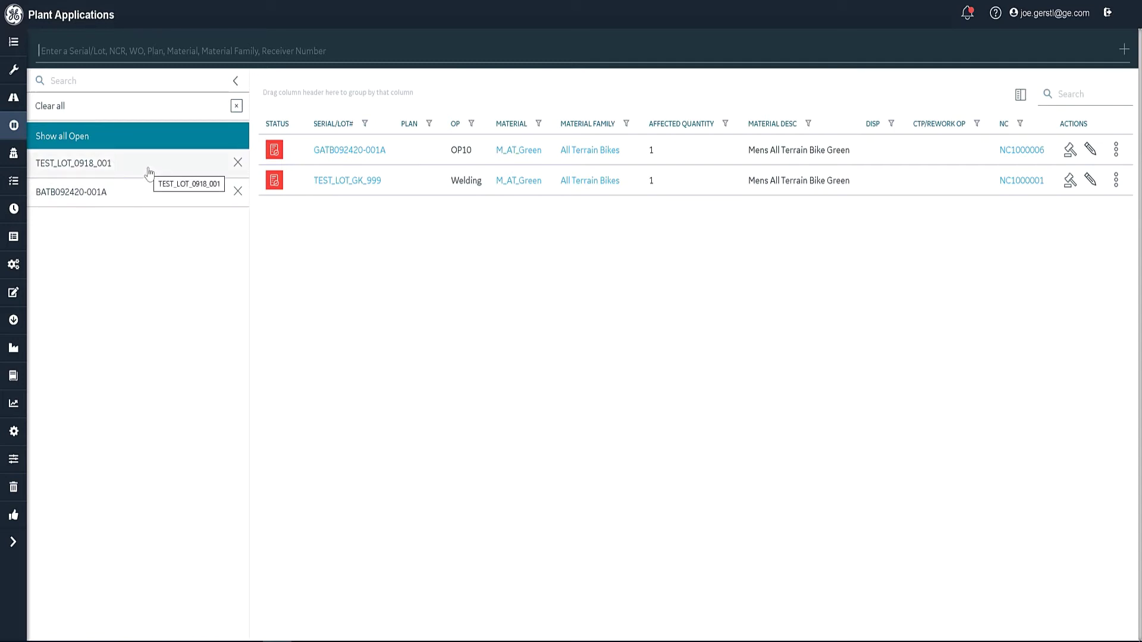
Step: Filter to GATB092420-001A and open NC1000006's details, checking History before returning to General
click(357, 150)
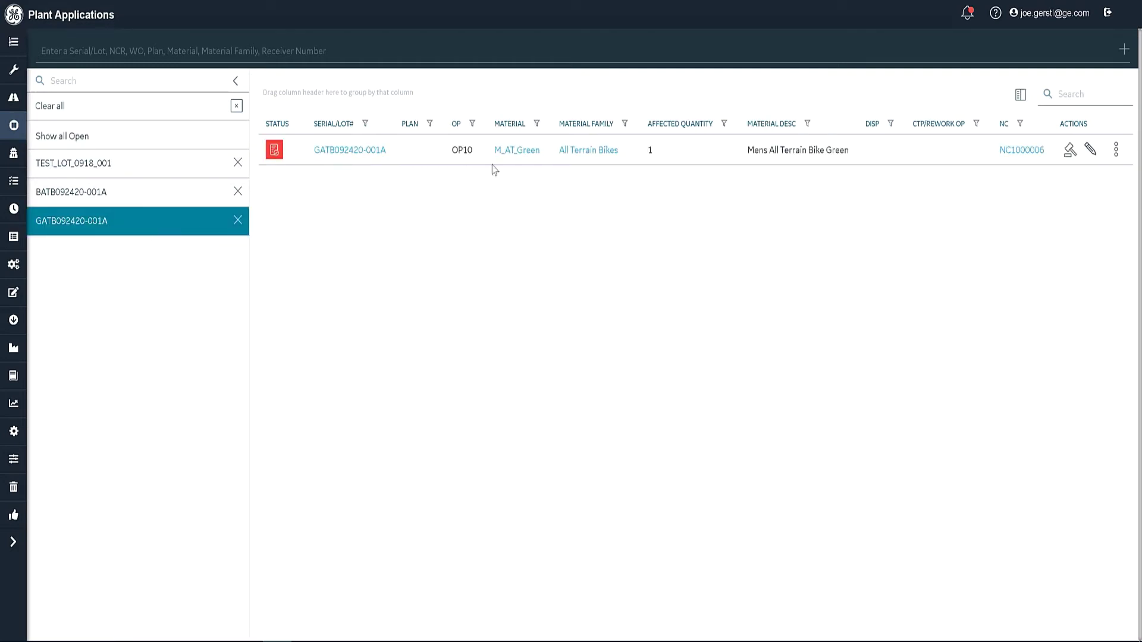
click(691, 153)
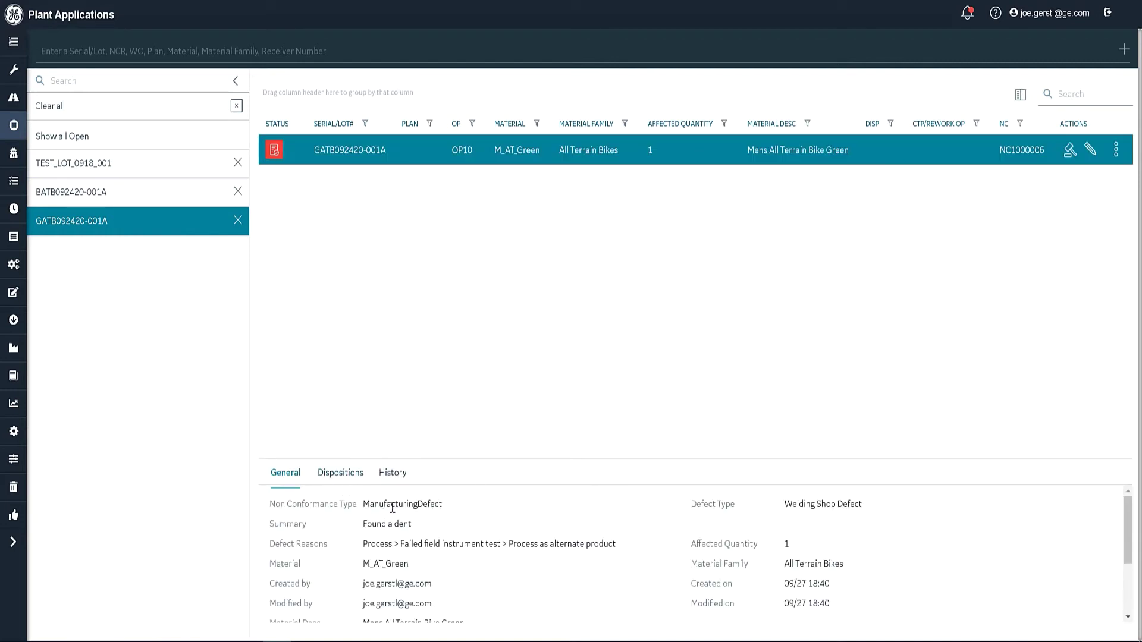
click(392, 480)
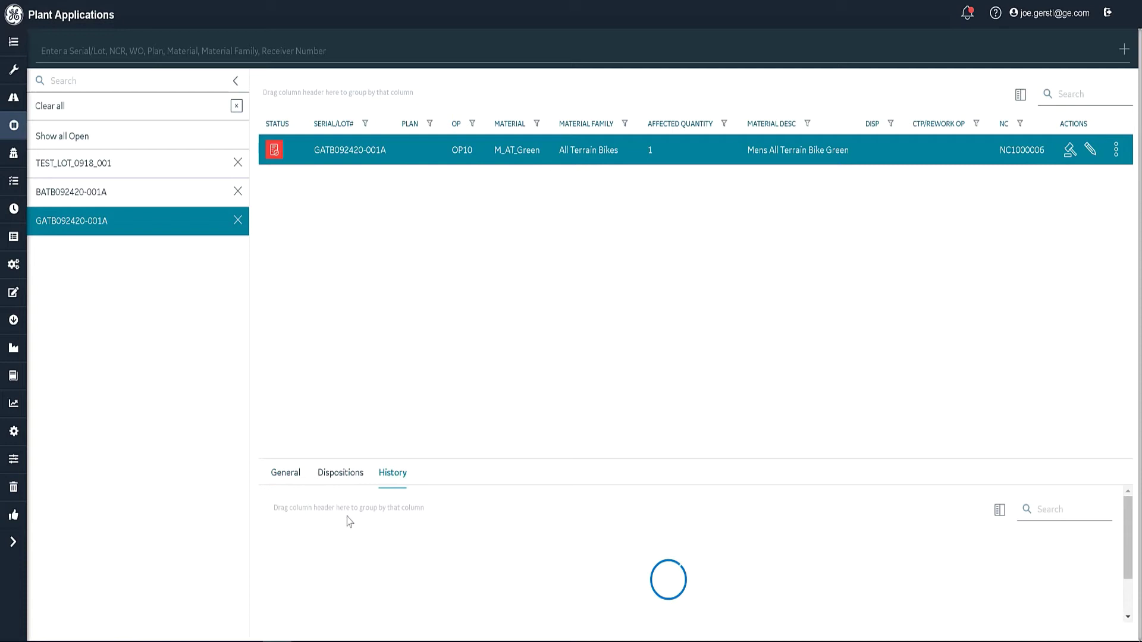
click(287, 483)
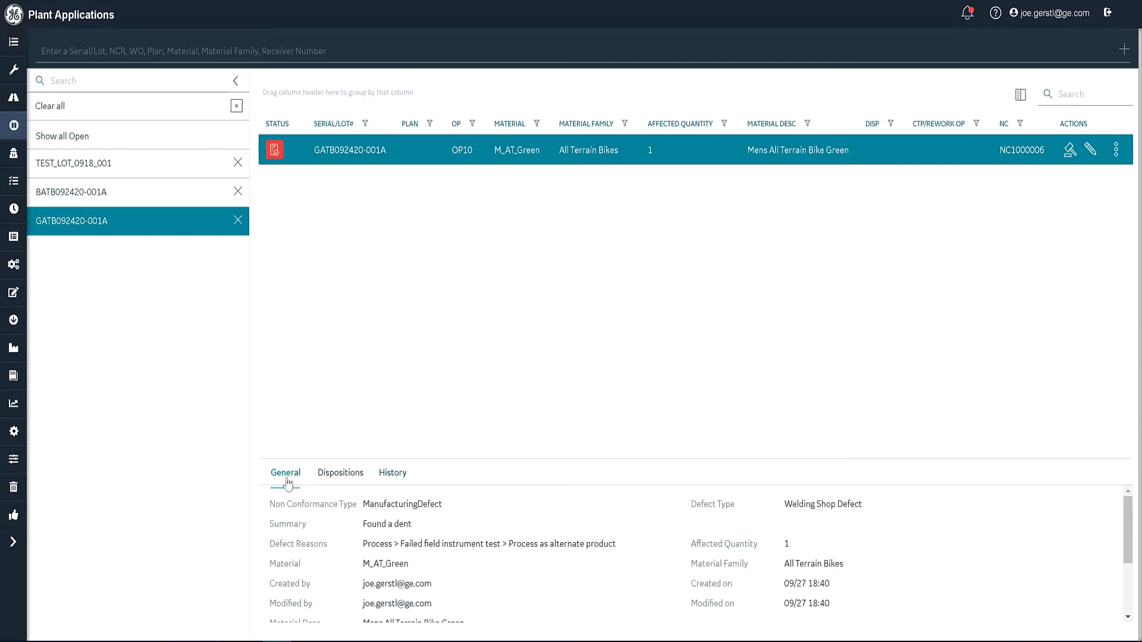
Step: Disposition NC1000006 as 'Use as is' with reason Alerted Maintenance > Oral and note 'do this then do that'
click(1070, 153)
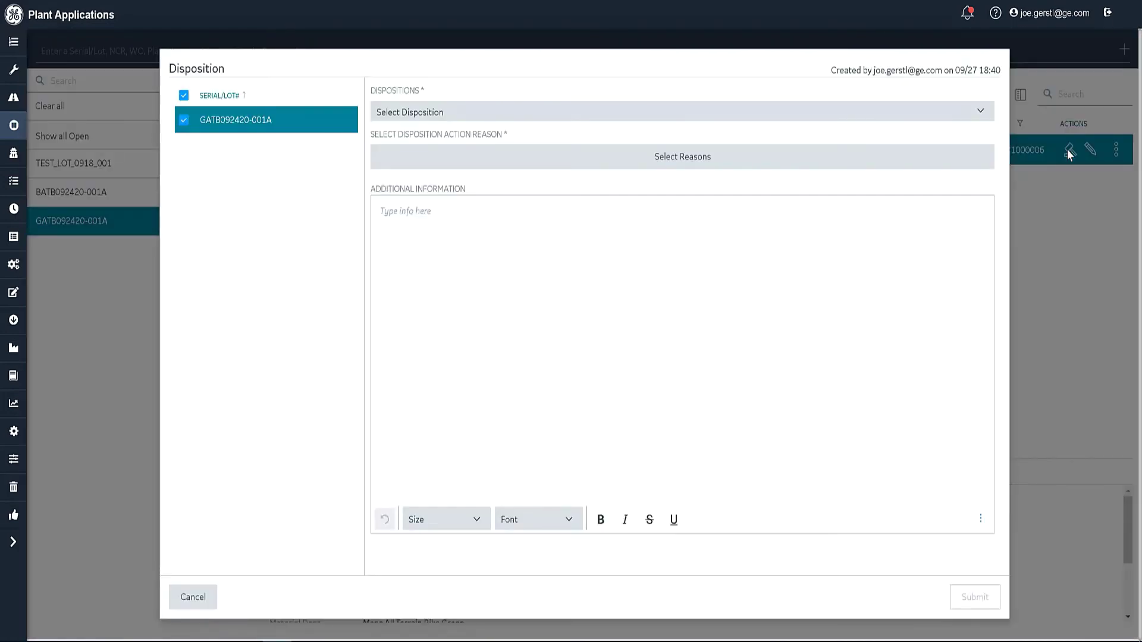
click(426, 115)
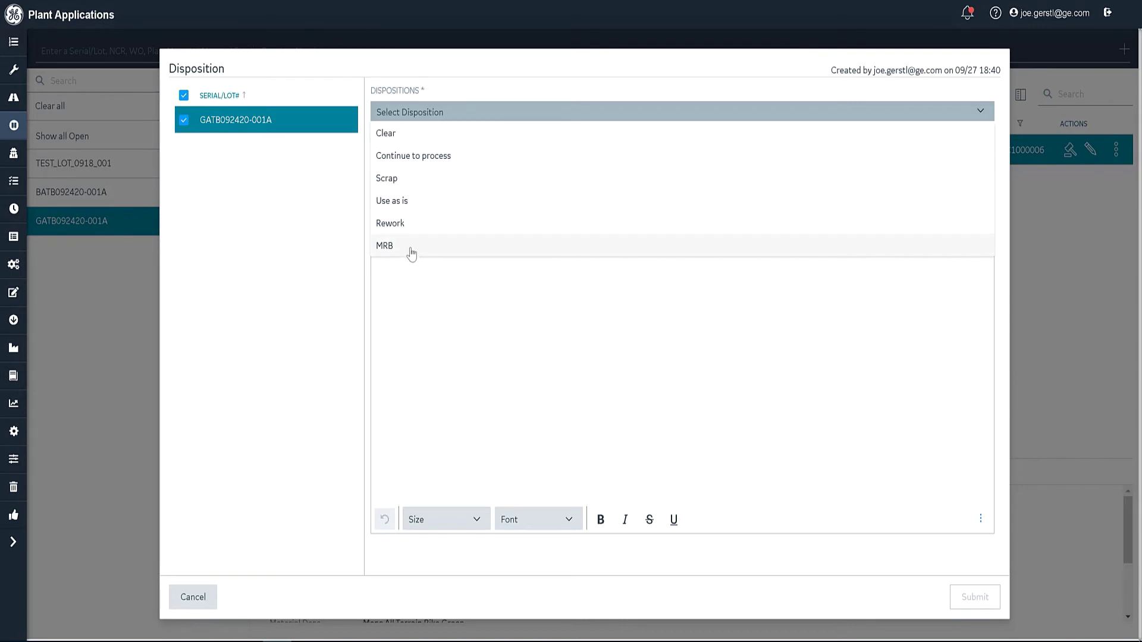
click(420, 203)
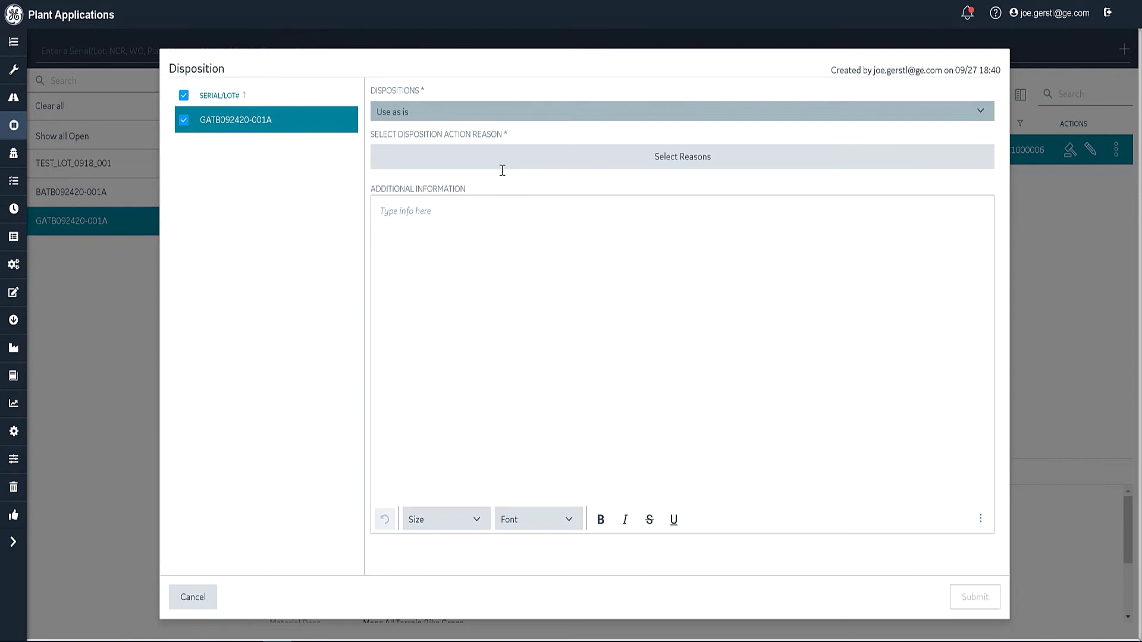
click(541, 158)
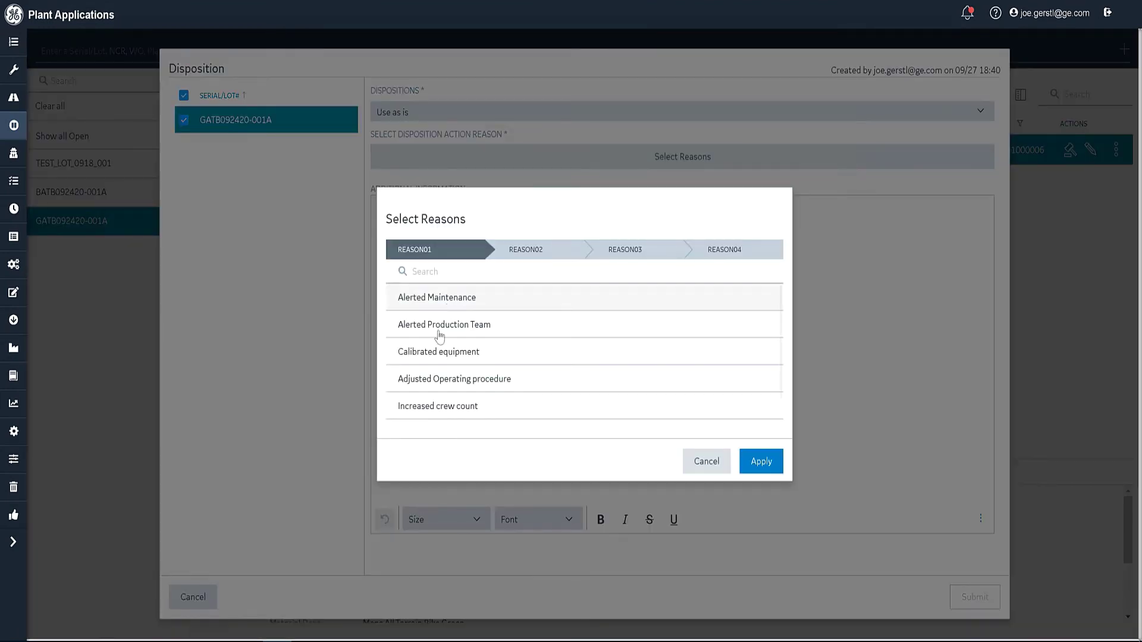
click(459, 298)
click(469, 328)
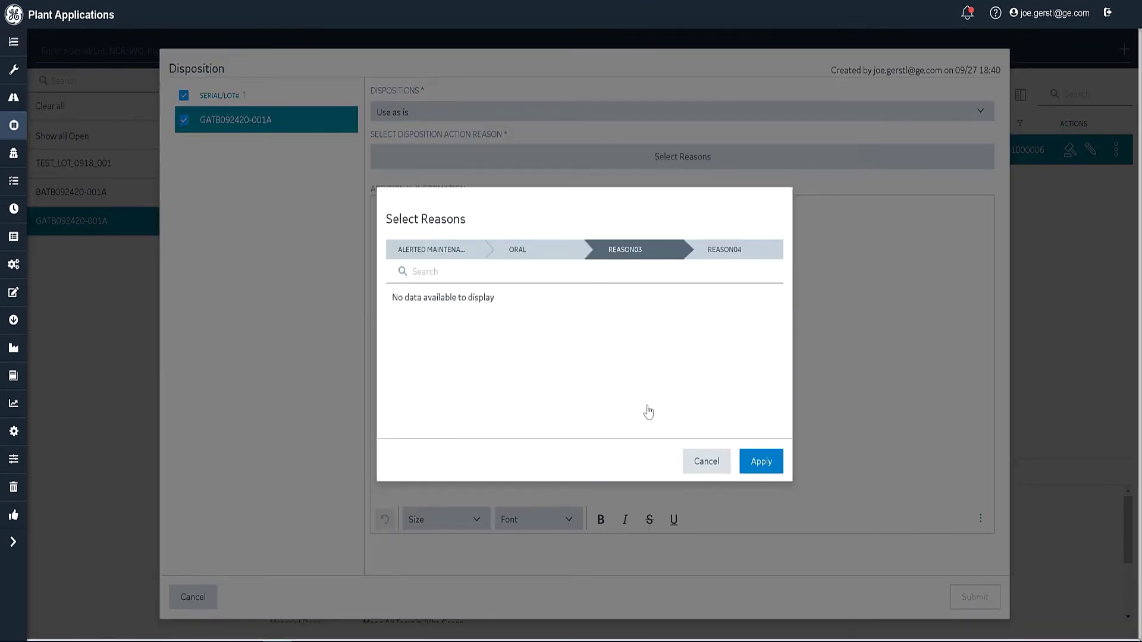
click(761, 461)
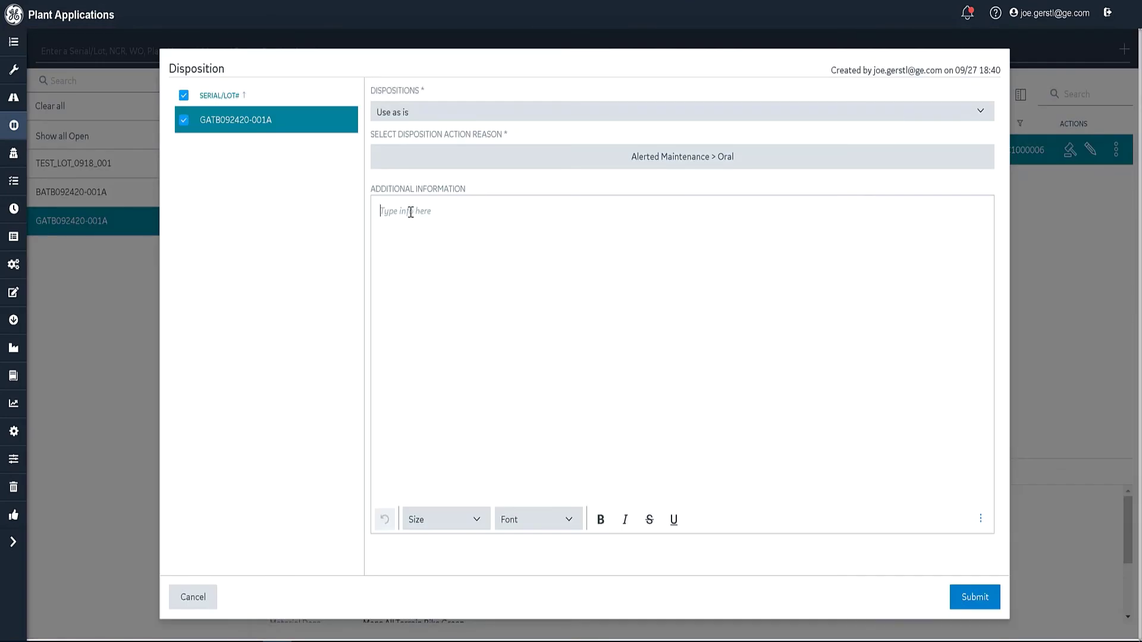
text(do this then do that)
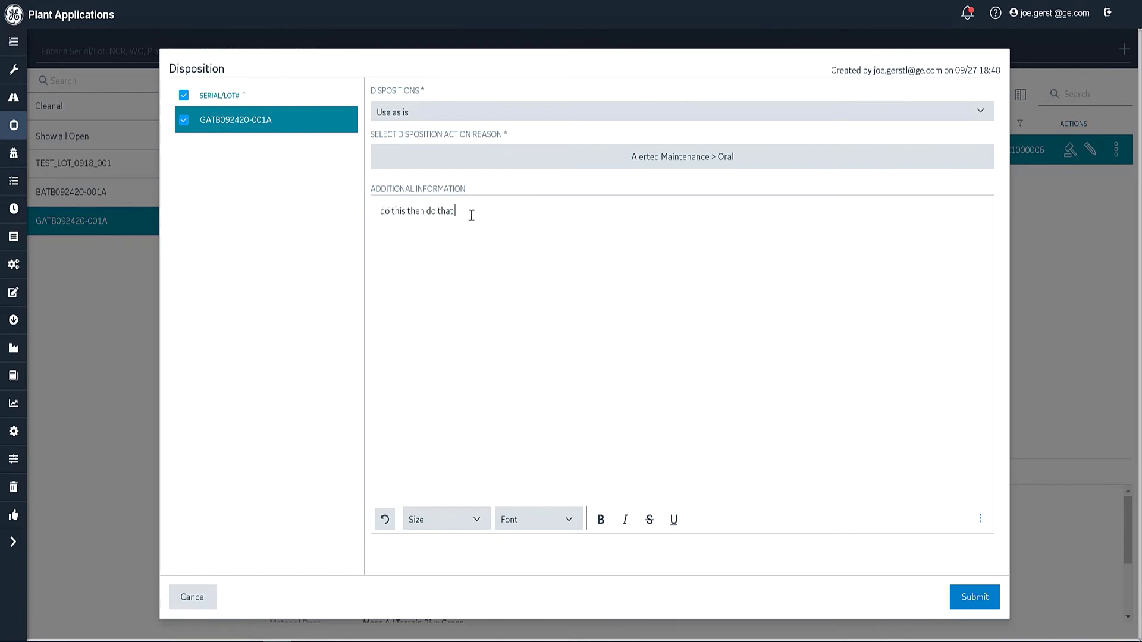
click(966, 596)
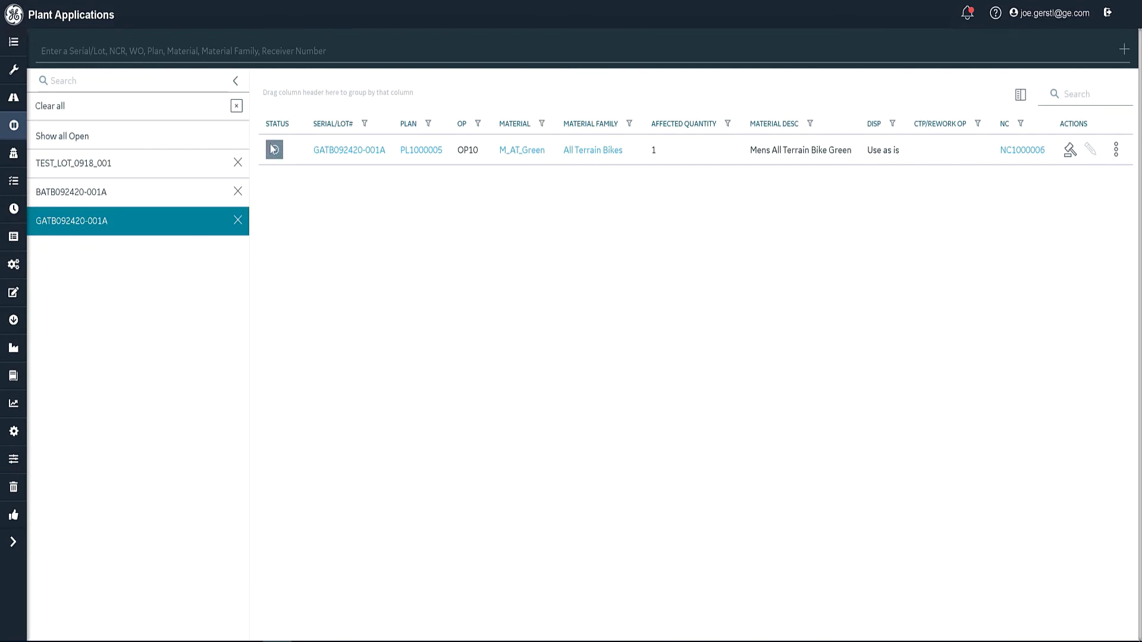
Step: Confirm NC1000006 is Closed and return to AT_Welder1's Open work queue
mouse_move(276, 153)
click(9, 73)
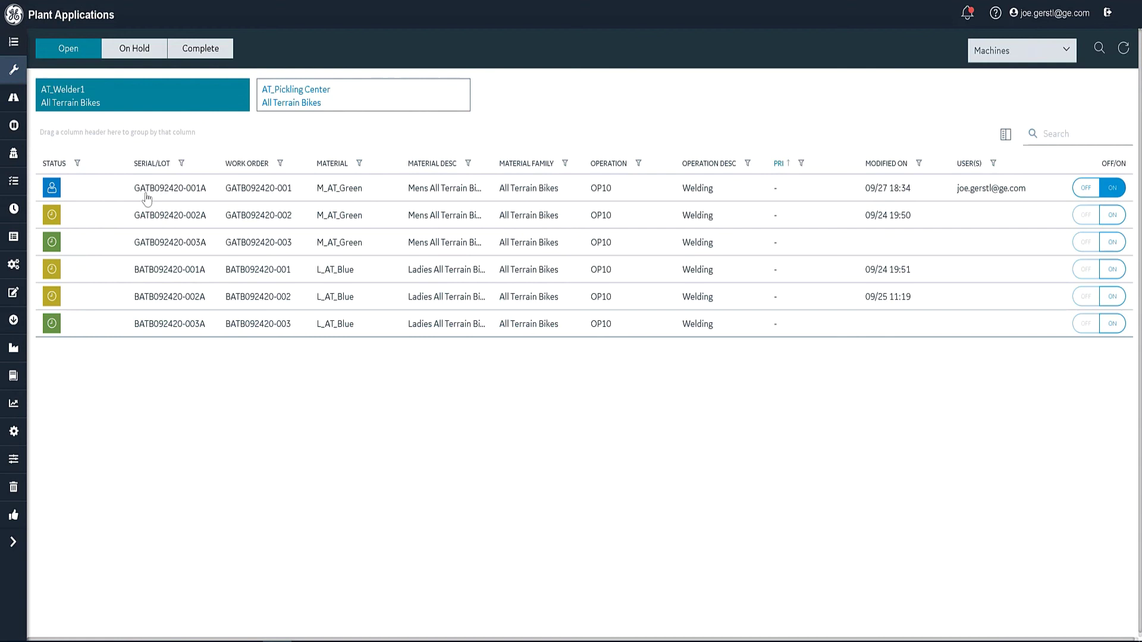
Step: Enter a Wheelbase Length of 990 in GATB092420-001A's Quality data
click(169, 192)
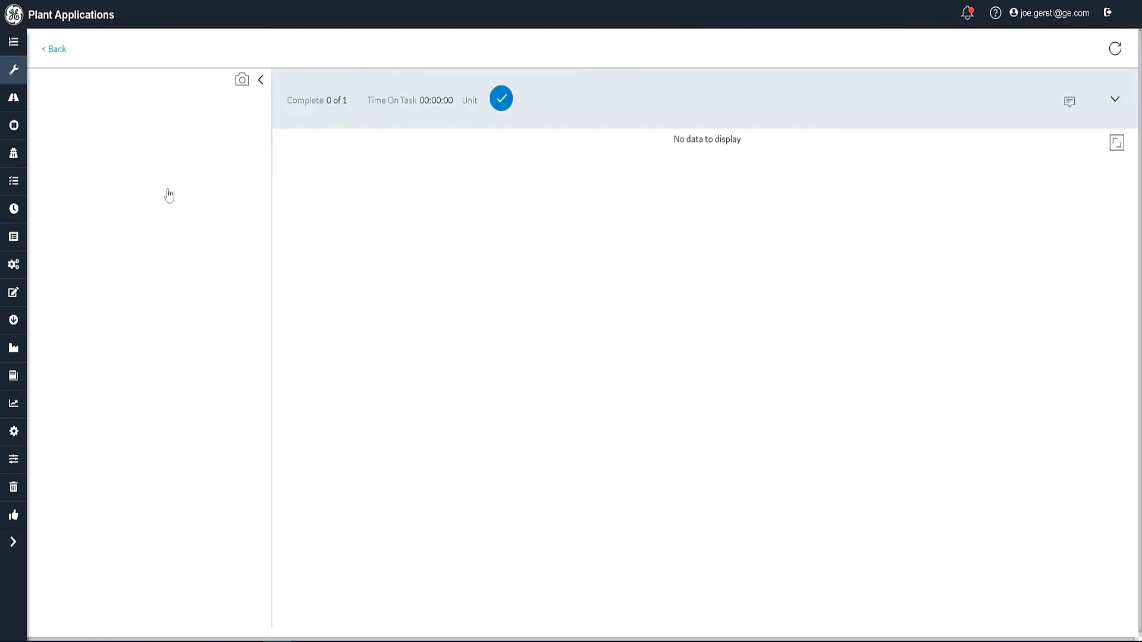
click(322, 145)
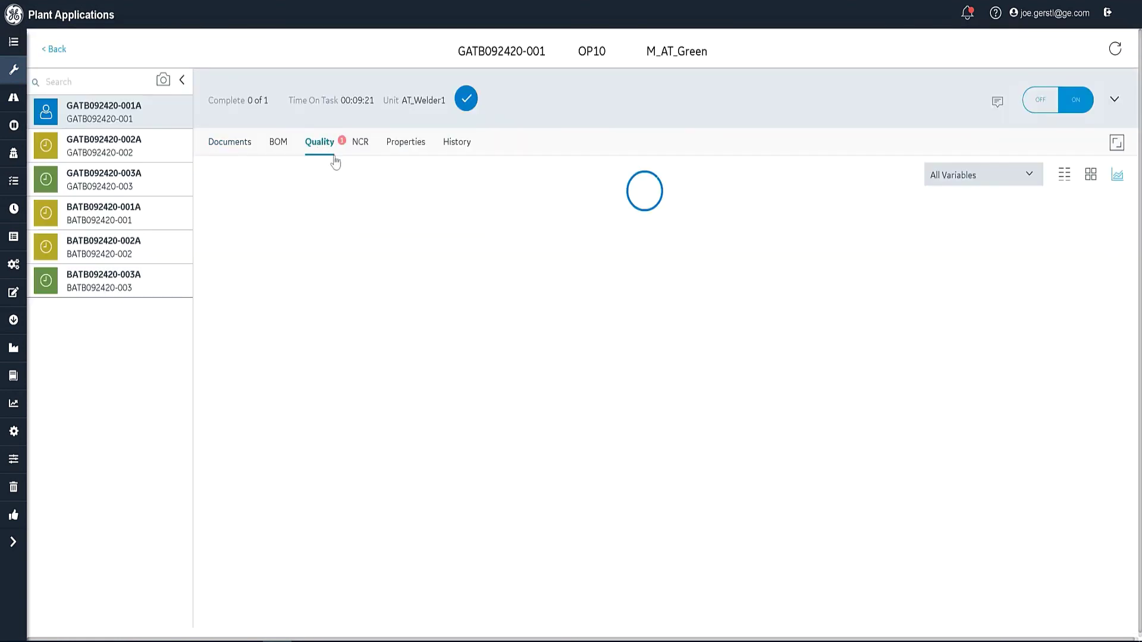
click(557, 525)
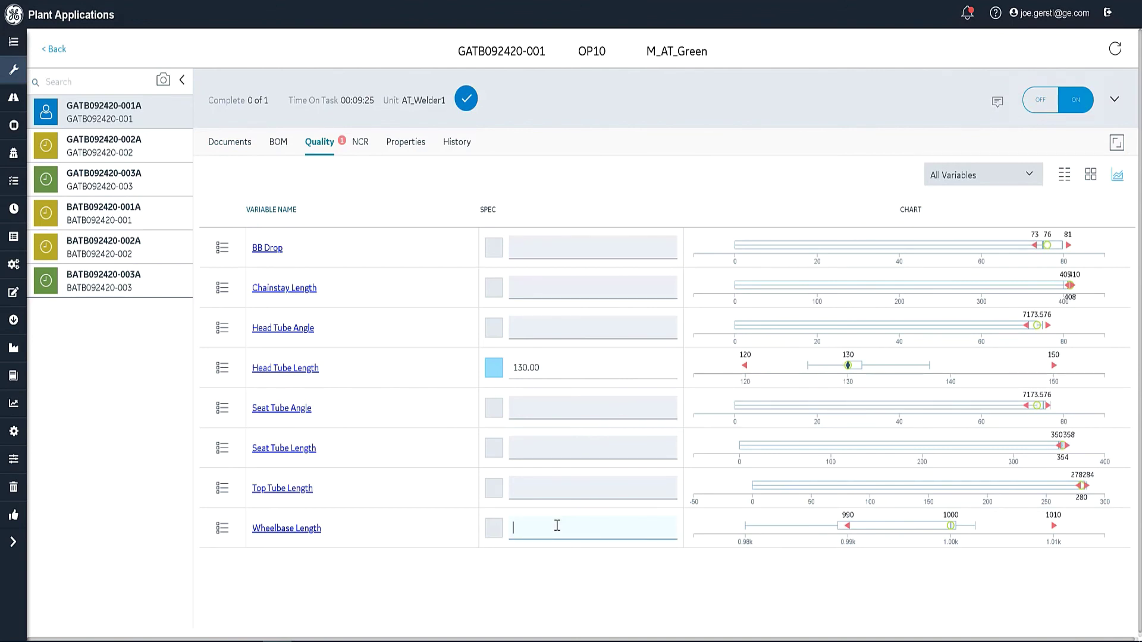
text(990)
key(Return)
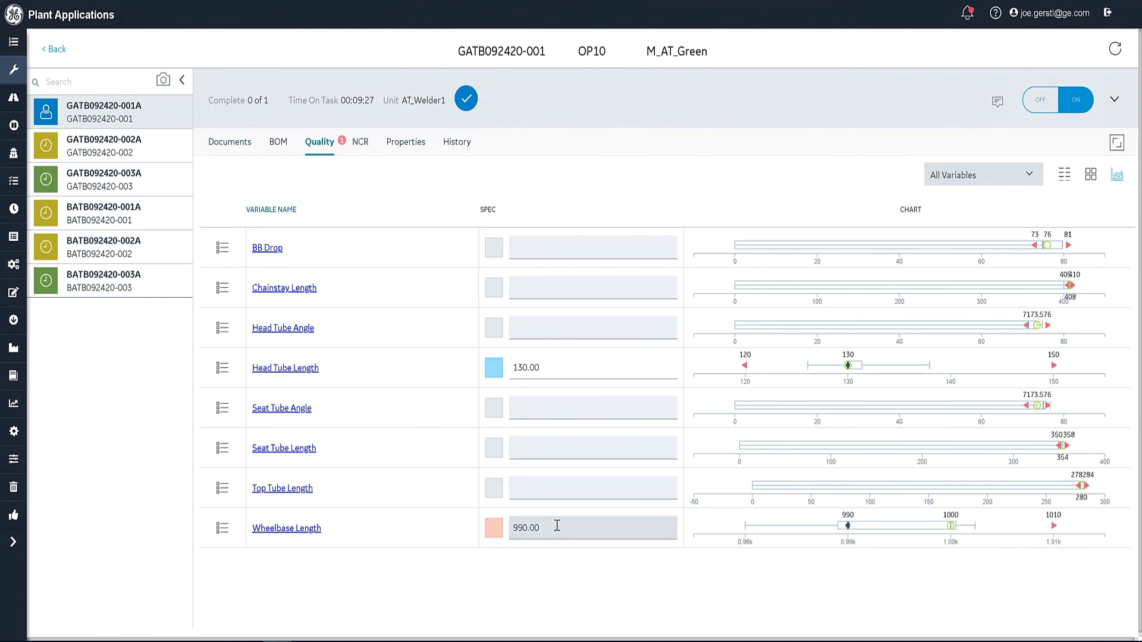
Step: Check NC1000006's defect details, then open its history and view the Use as is note
click(359, 151)
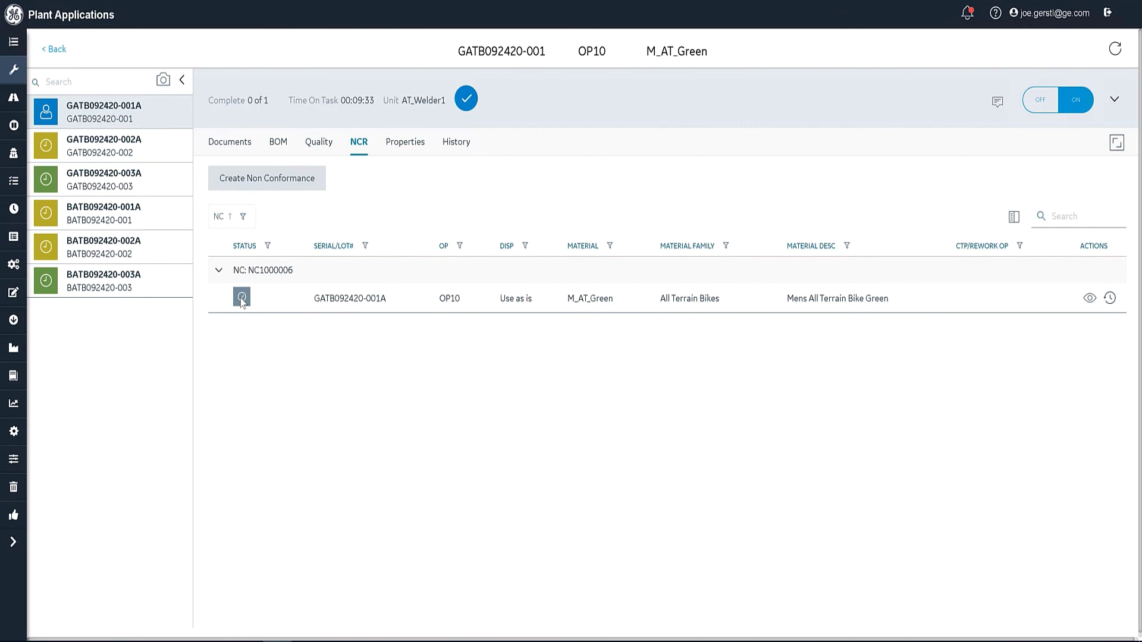
click(1089, 299)
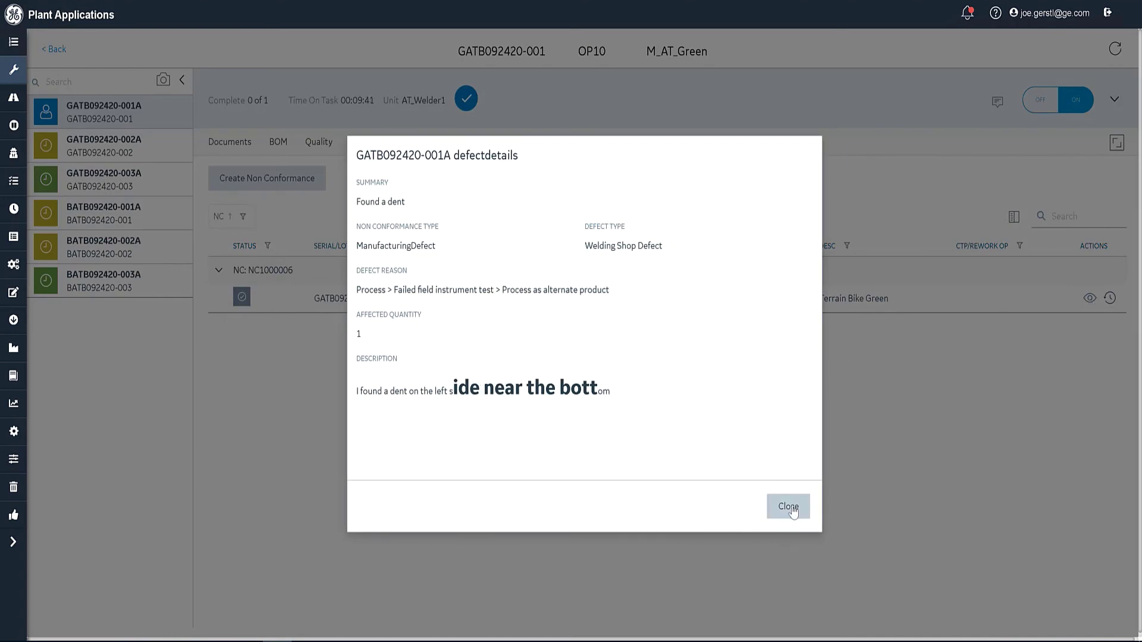
click(789, 515)
click(1110, 299)
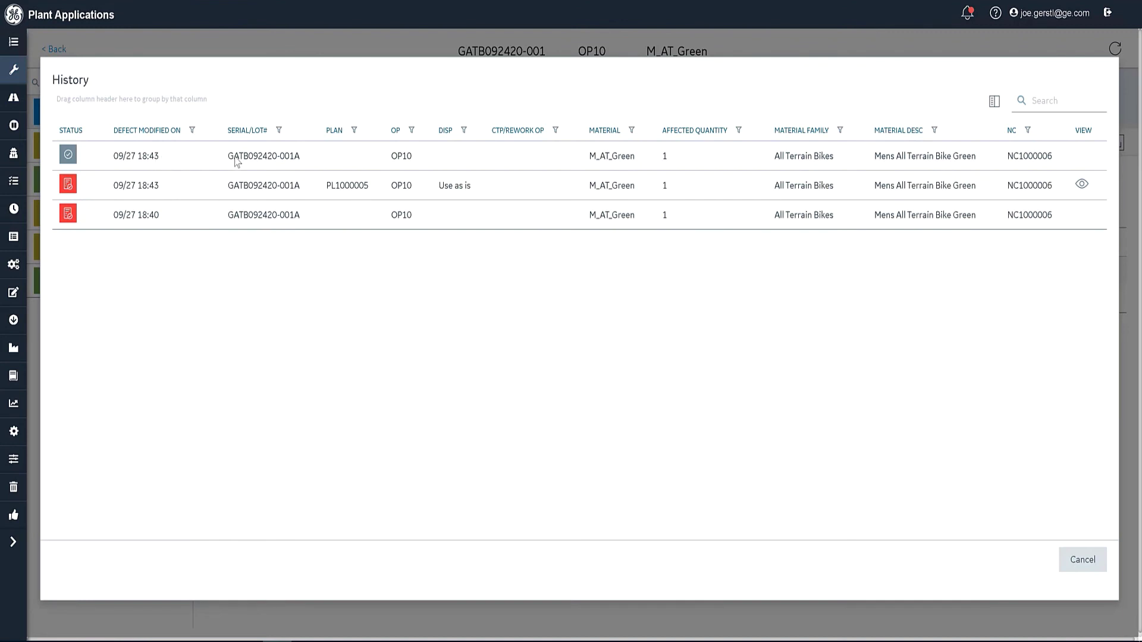
click(1082, 183)
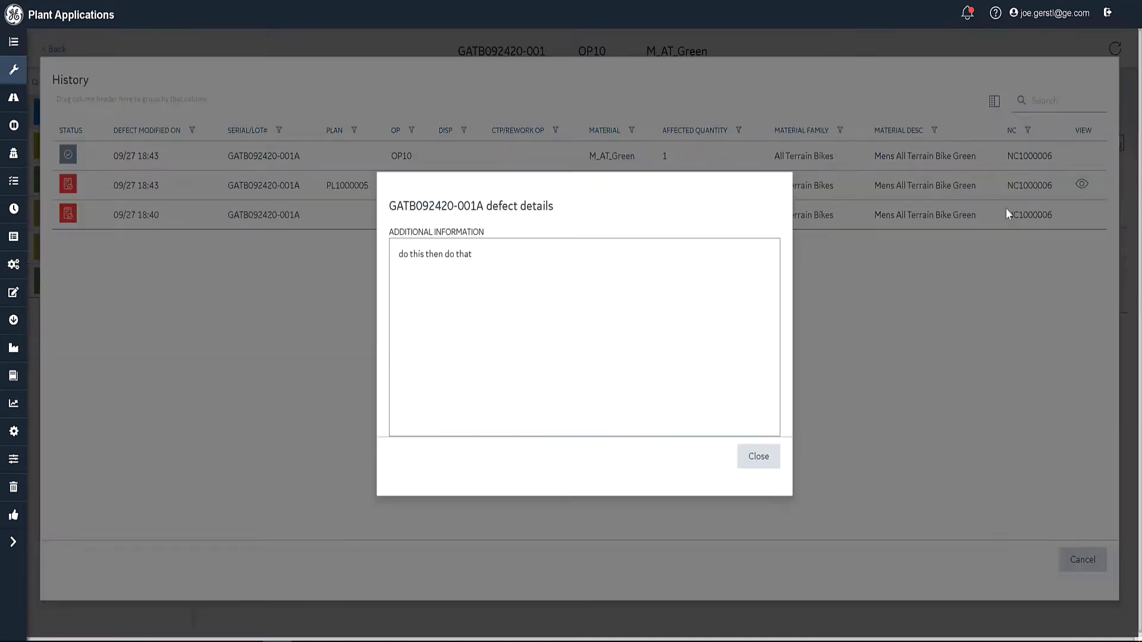